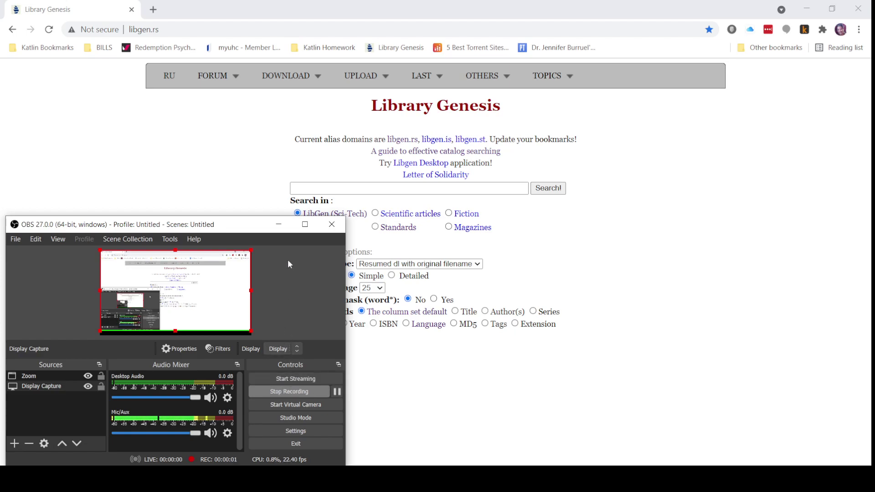
- Clear the overlapping OBS window off the Library Genesis search page
{"action": "left_click", "coordinate": [280, 225]}
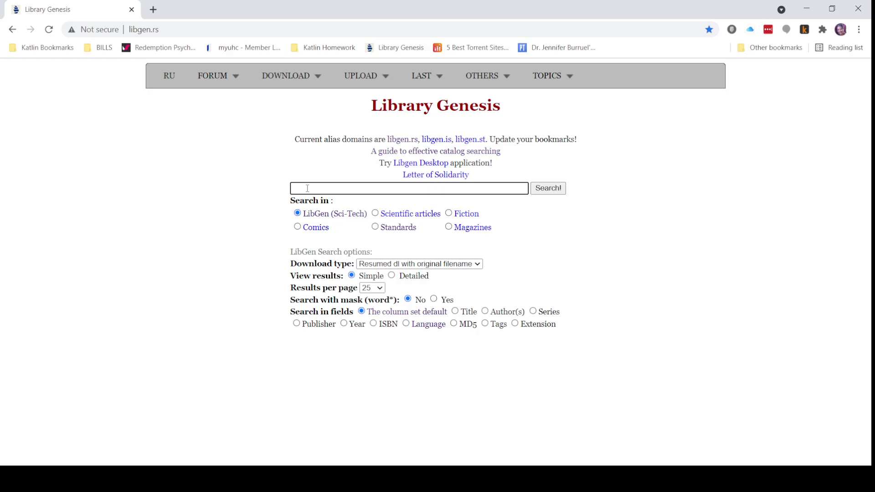
- Search Library Genesis for 'Devoted to Nature' and open the EPUB result's detail page
{"action": "type", "text": "ted to Nature"}
{"action": "key", "text": "Return"}
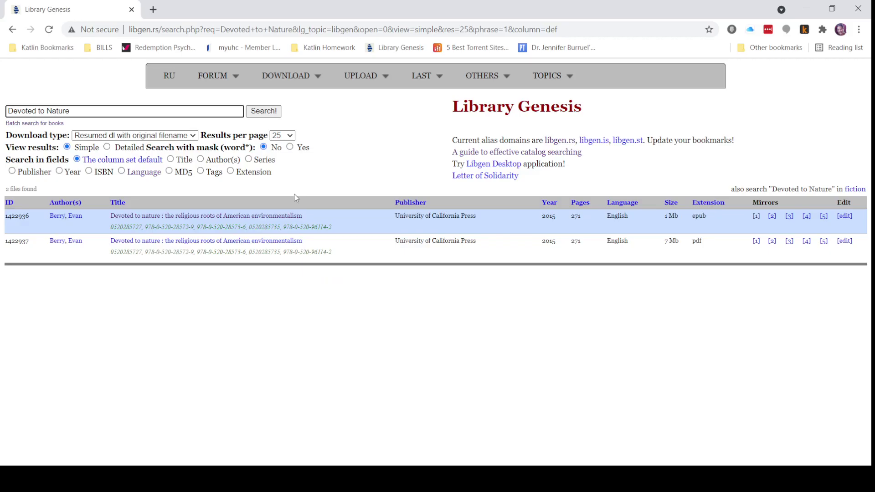
{"action": "left_click", "coordinate": [269, 217]}
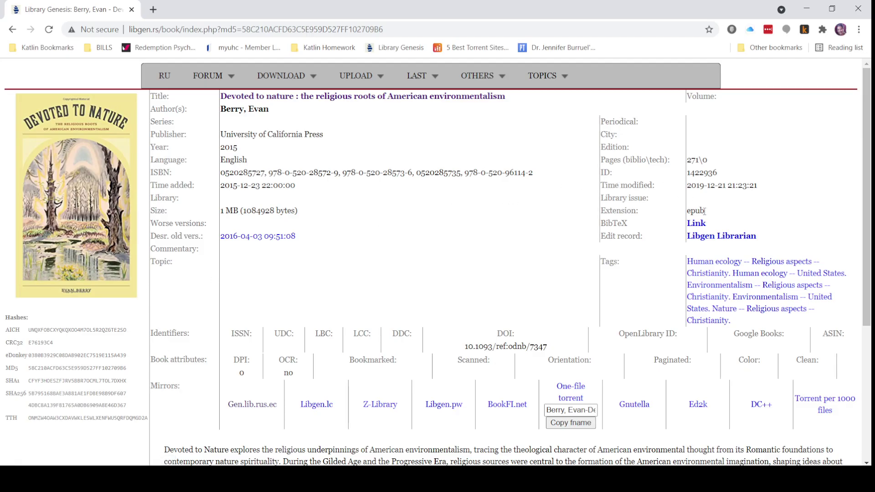
- Confirm the Extension reads epub, then go to the Gen.lib.rus.ec mirror download page
{"action": "left_click_drag", "start_coordinate": [705, 212], "coordinate": [596, 212]}
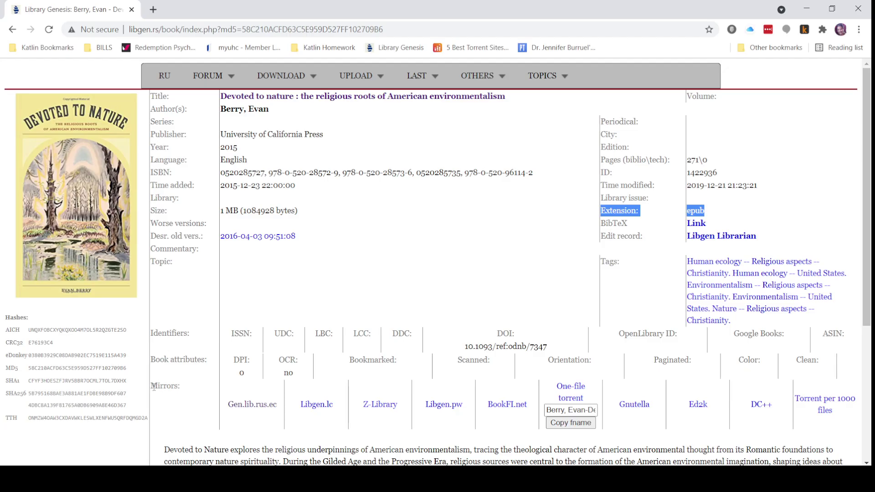
{"action": "left_click", "coordinate": [259, 405]}
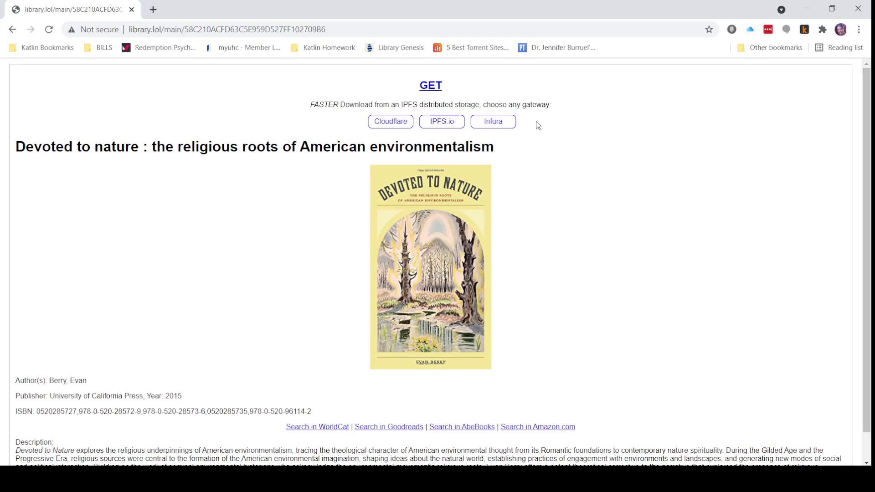
- Download the EPUB through the Cloudflare gateway, saving it into Documents\04 - Raw Data
{"action": "left_click_drag", "start_coordinate": [538, 125], "coordinate": [352, 131]}
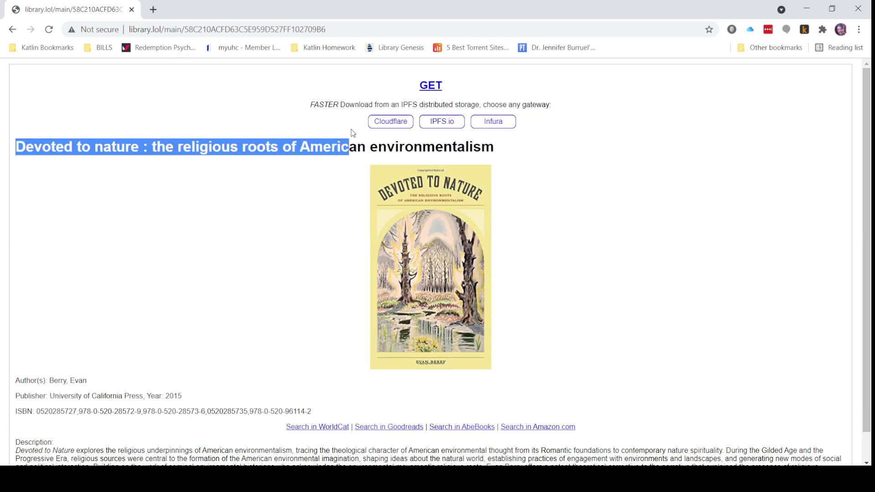
{"action": "left_click", "coordinate": [354, 133]}
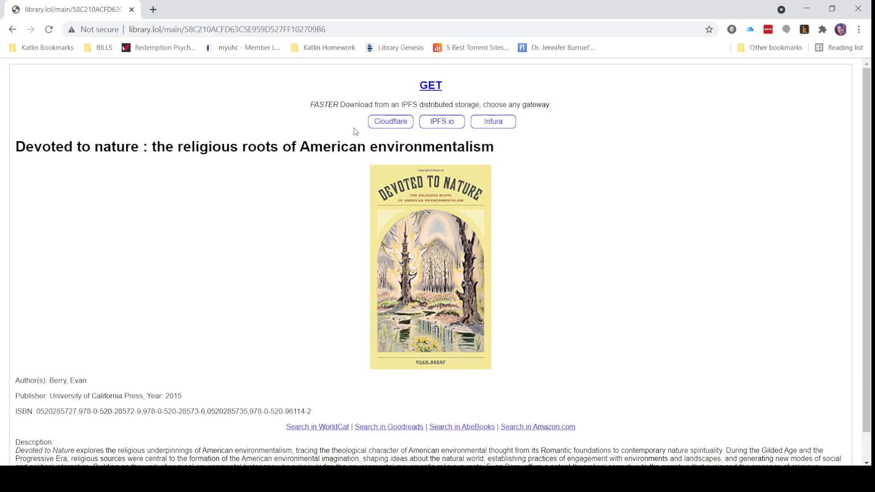
{"action": "left_click", "coordinate": [391, 124]}
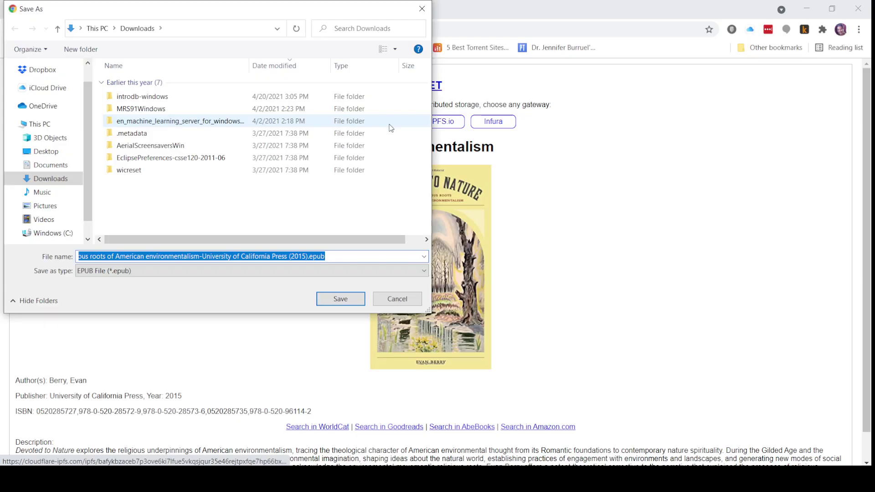
{"action": "left_click", "coordinate": [49, 167]}
{"action": "left_click", "coordinate": [138, 144]}
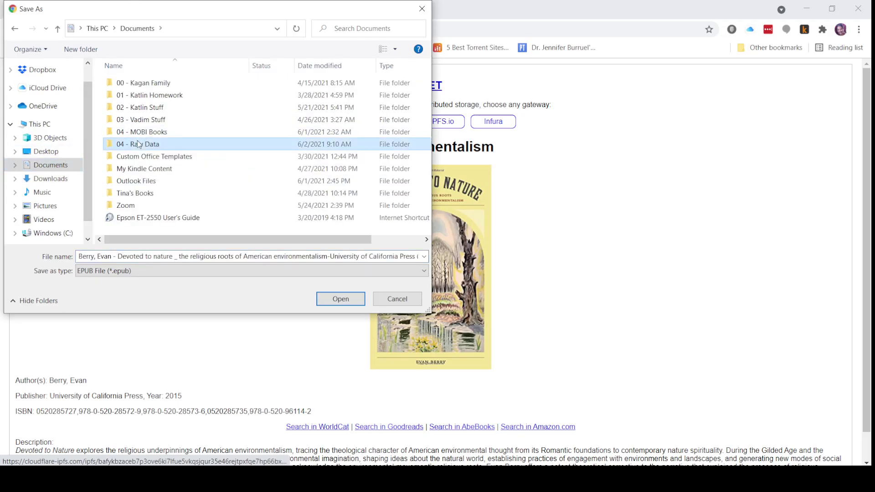
{"action": "double_click", "coordinate": [139, 144]}
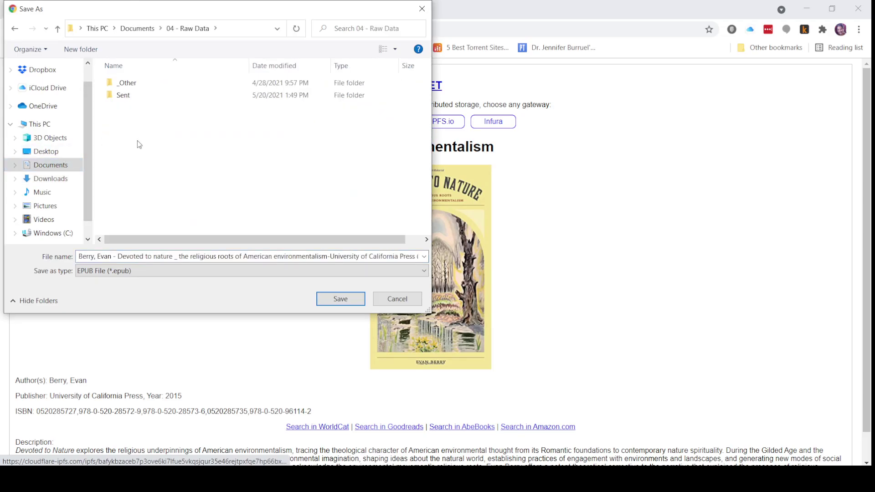
{"action": "left_click", "coordinate": [340, 299]}
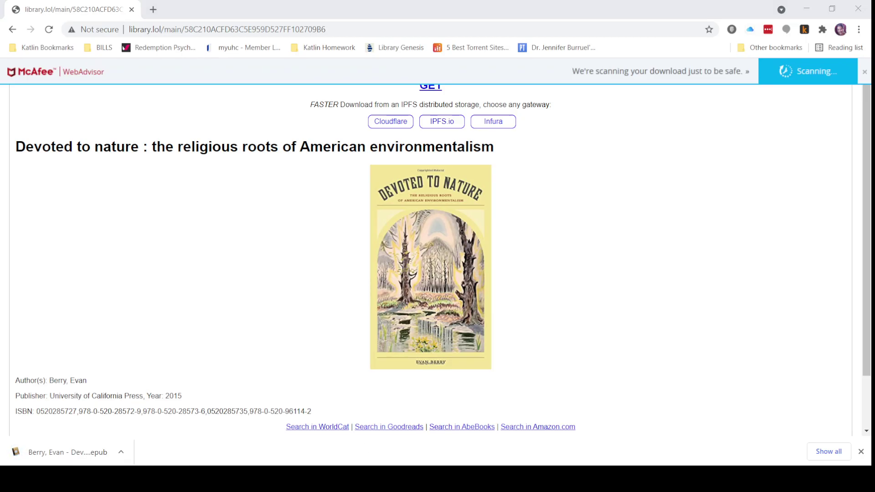
- Show the finished 1,060 KB Devoted to nature EPUB in its 04 - Raw Data folder
{"action": "left_click", "coordinate": [391, 479]}
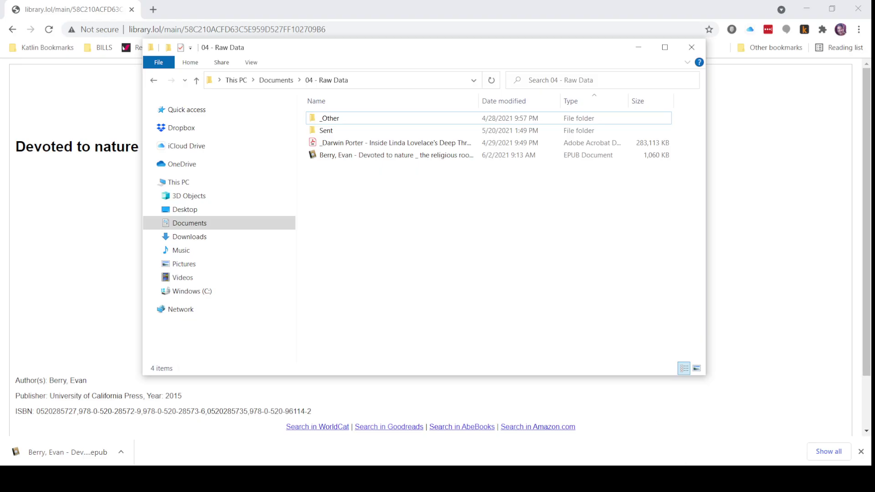
{"action": "mouse_move", "coordinate": [688, 479]}
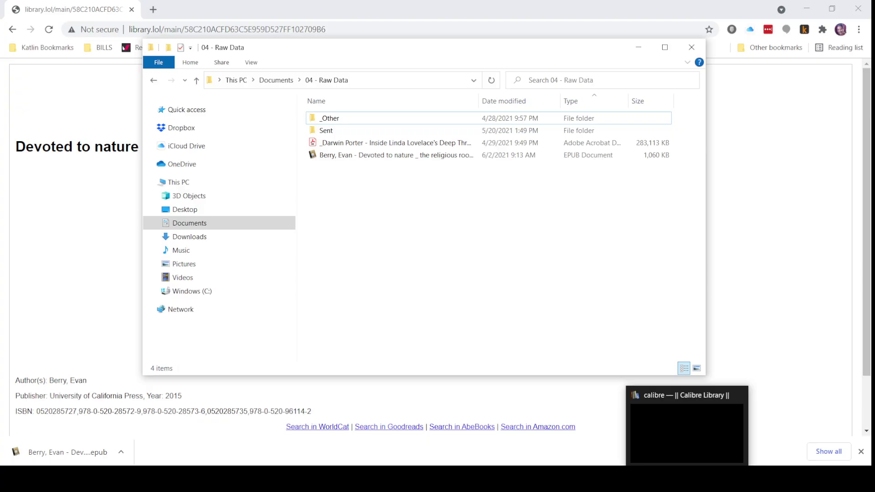
- Place calibre beside Explorer and drag the Devoted to nature EPUB into its book list
{"action": "left_click", "coordinate": [688, 479]}
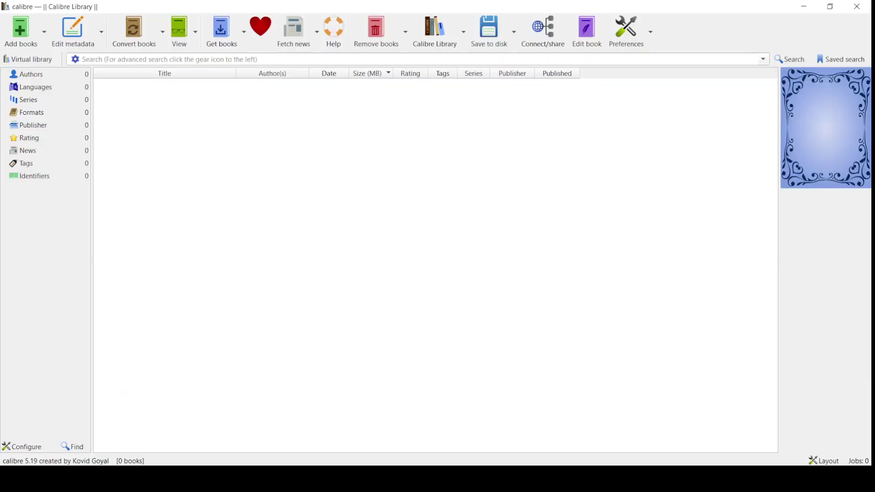
{"action": "left_click", "coordinate": [830, 7]}
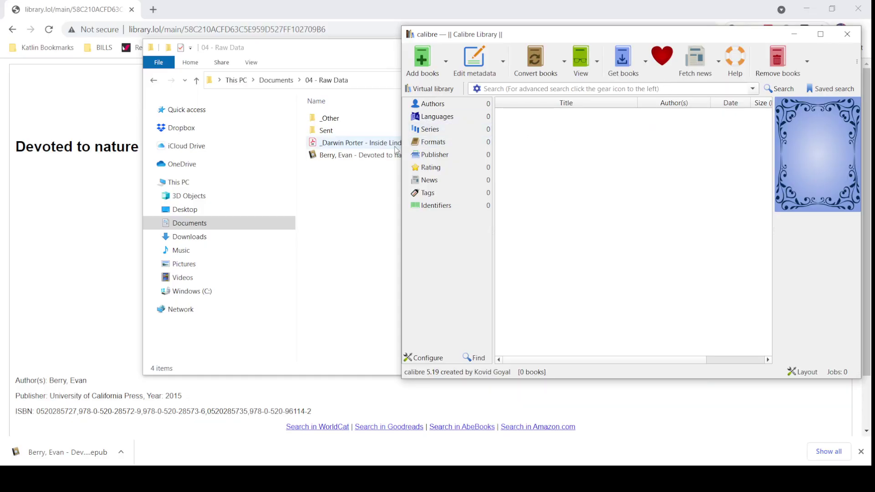
{"action": "left_click", "coordinate": [364, 158]}
{"action": "left_click_drag", "start_coordinate": [364, 159], "coordinate": [543, 164]}
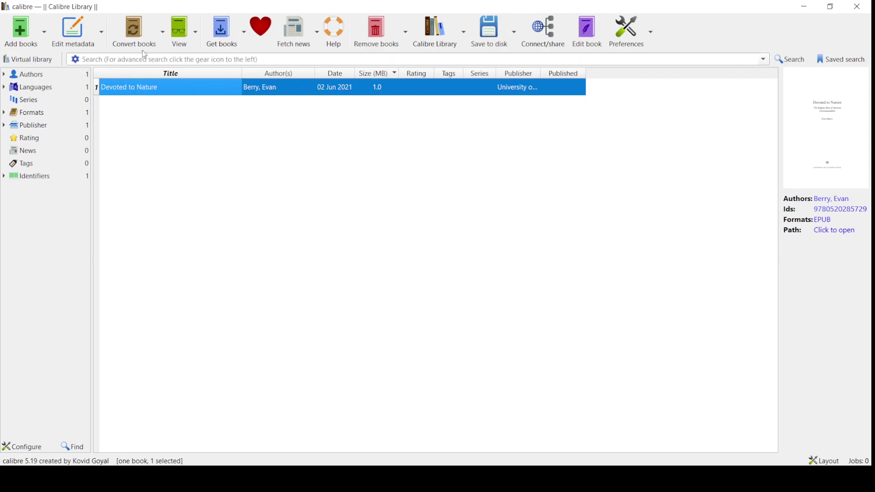
- Select Devoted to Nature and convert it with MOBI as the output format
{"action": "left_click", "coordinate": [166, 40]}
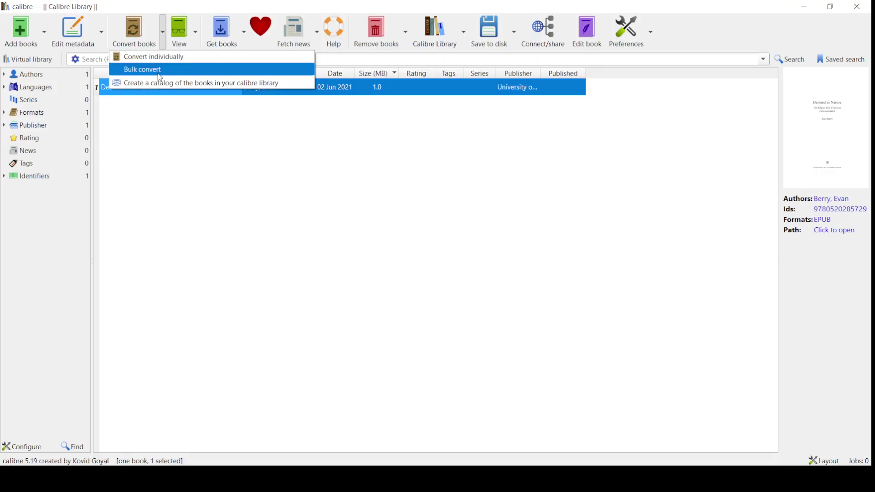
{"action": "left_click", "coordinate": [149, 114]}
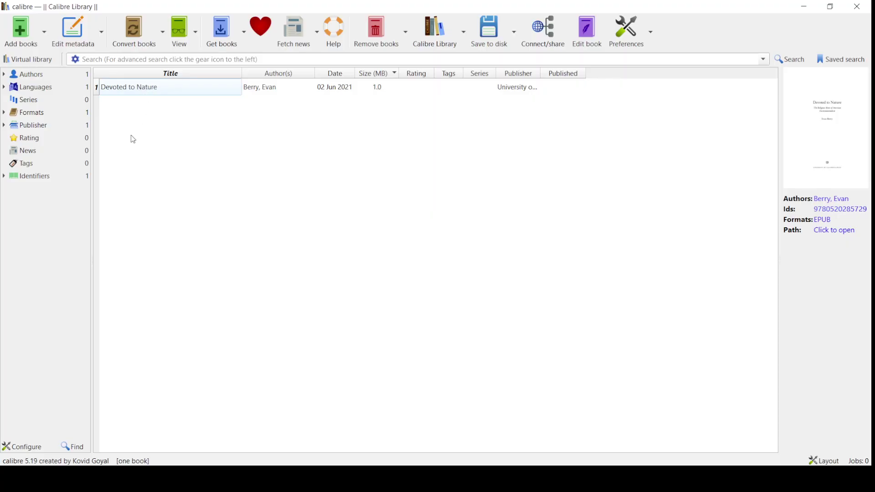
{"action": "left_click", "coordinate": [140, 91]}
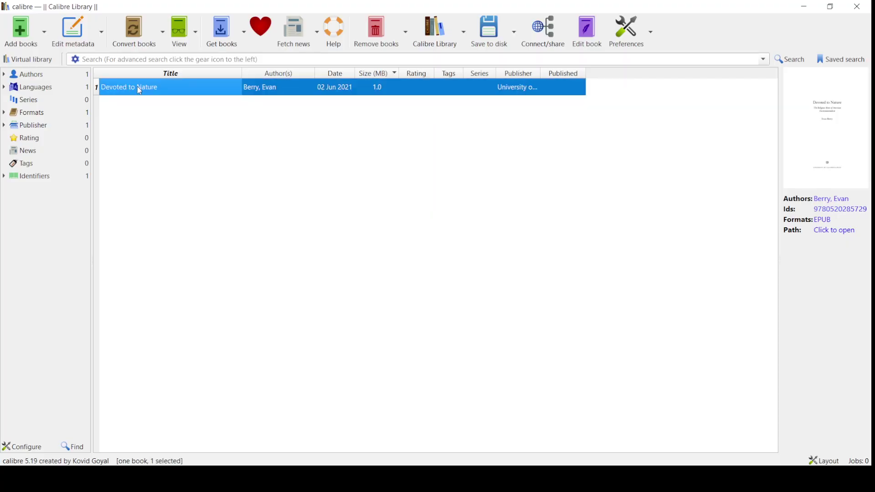
{"action": "left_click", "coordinate": [140, 38]}
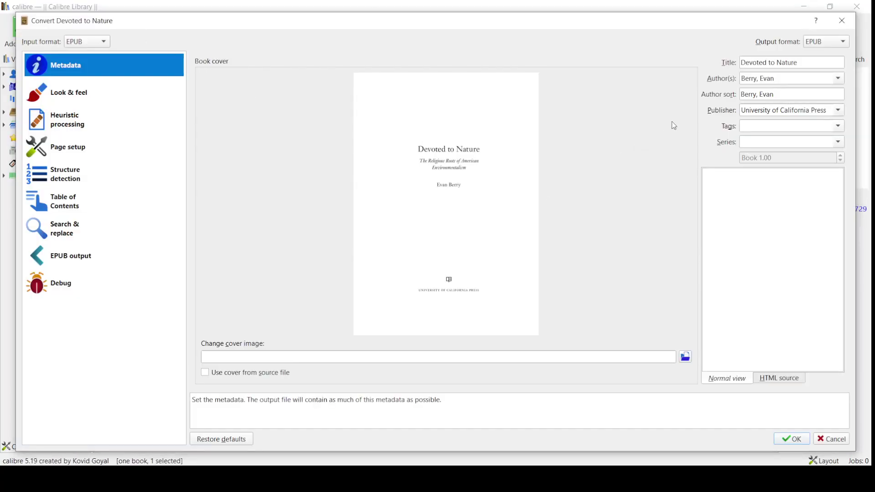
{"action": "left_click", "coordinate": [818, 42]}
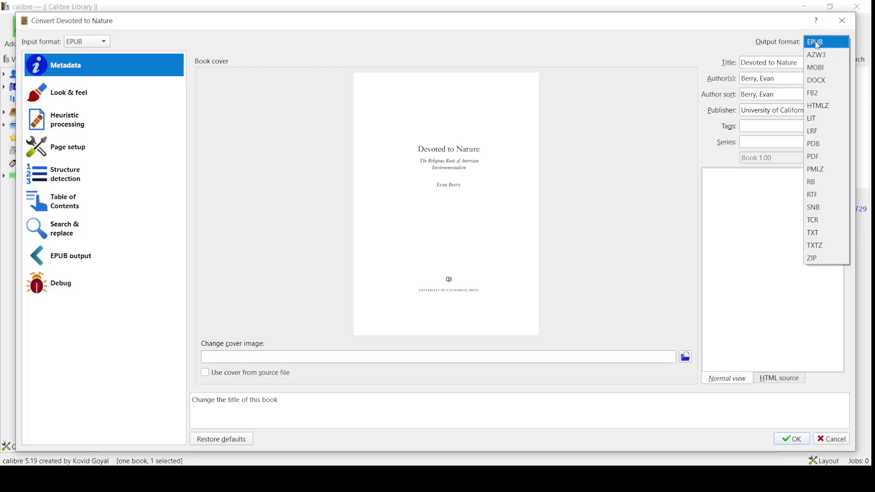
{"action": "left_click", "coordinate": [822, 72]}
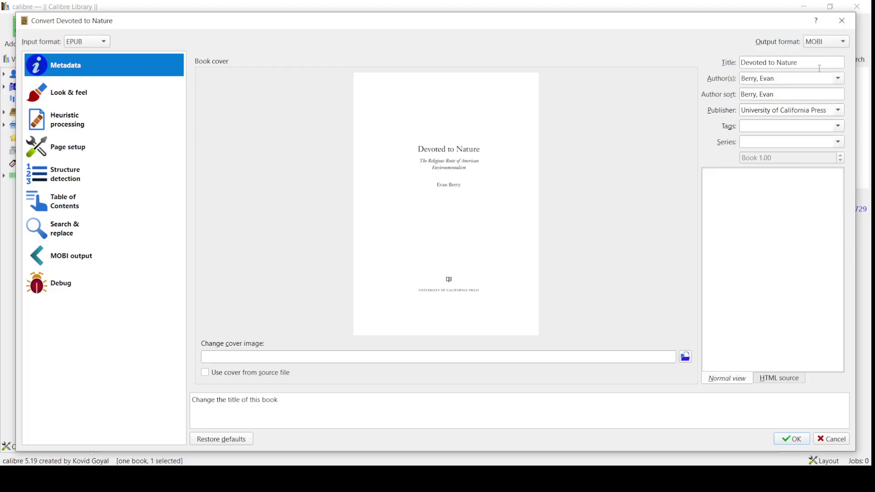
{"action": "left_click", "coordinate": [792, 440]}
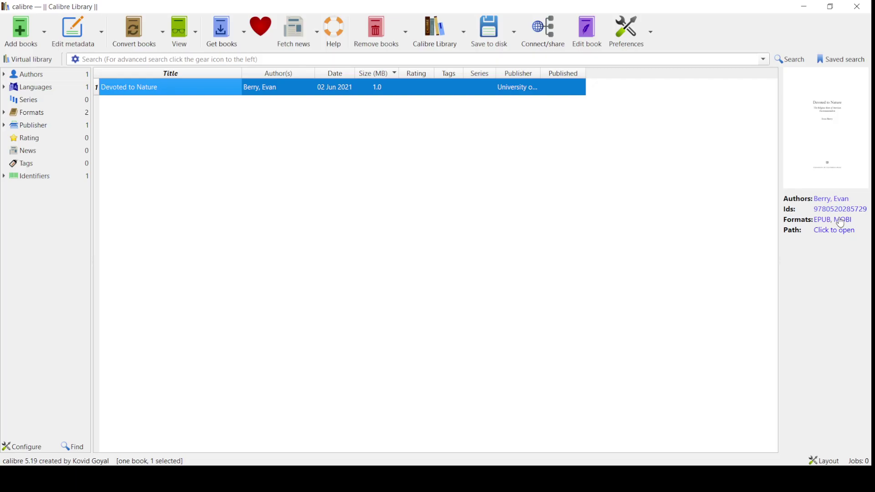
- Save only the MOBI format into Documents\04 - MOBI Books\Converted Books
{"action": "left_click", "coordinate": [515, 35]}
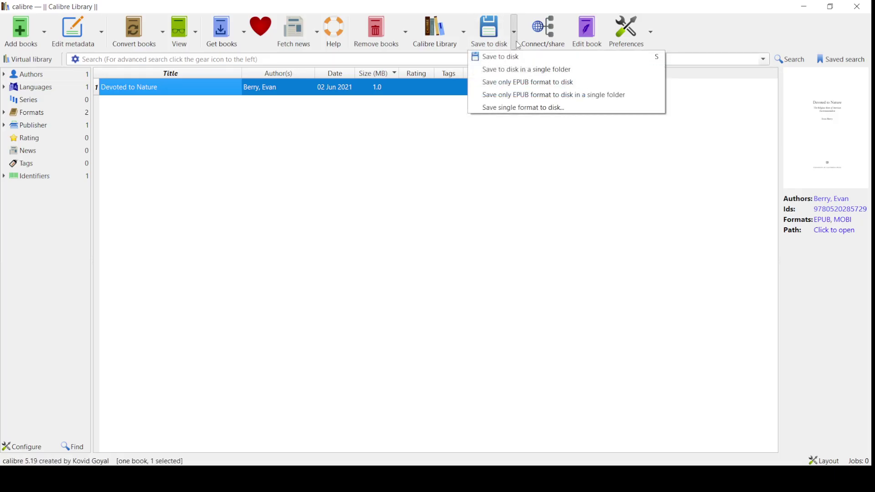
{"action": "left_click", "coordinate": [524, 114]}
{"action": "left_click", "coordinate": [409, 183]}
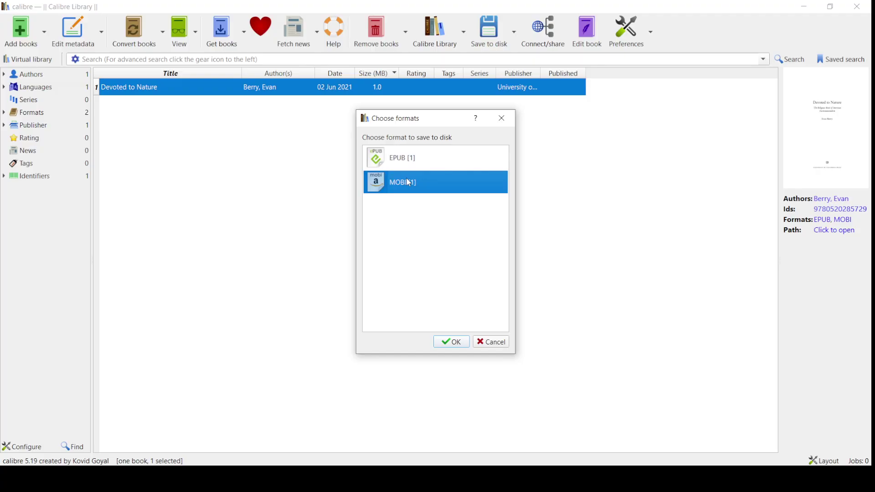
{"action": "left_click", "coordinate": [453, 344]}
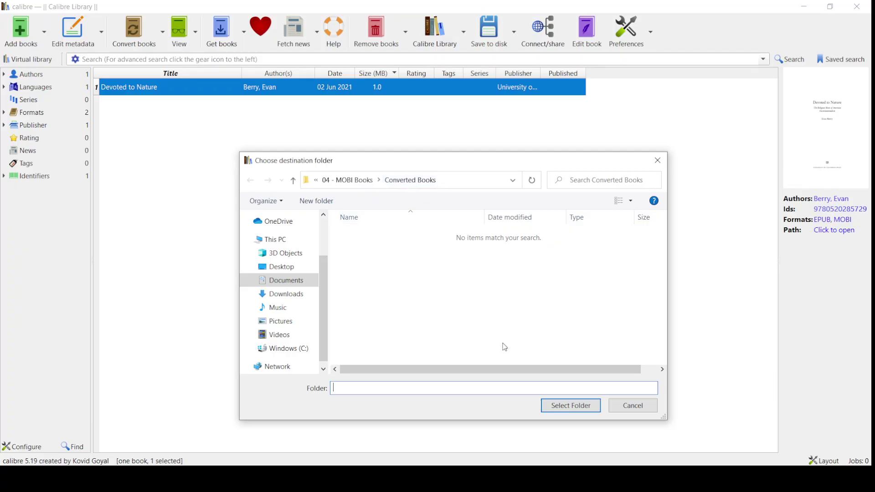
{"action": "left_click", "coordinate": [566, 406]}
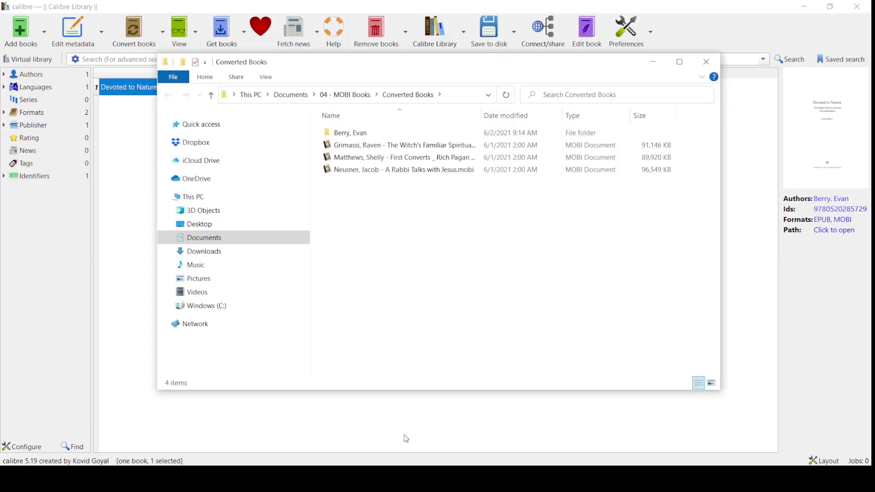
- Open Berry, Evan > Devoted to Nature and select the 703 KB MOBI file
{"action": "left_click", "coordinate": [353, 136]}
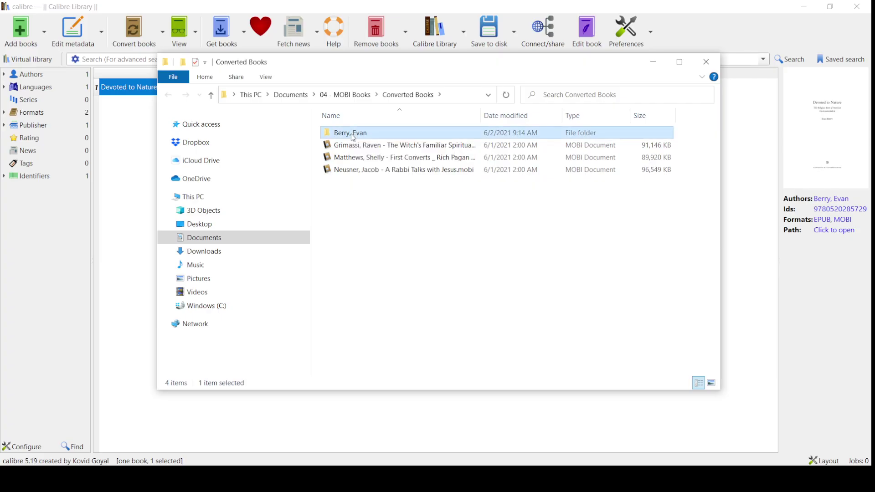
{"action": "left_click", "coordinate": [351, 133]}
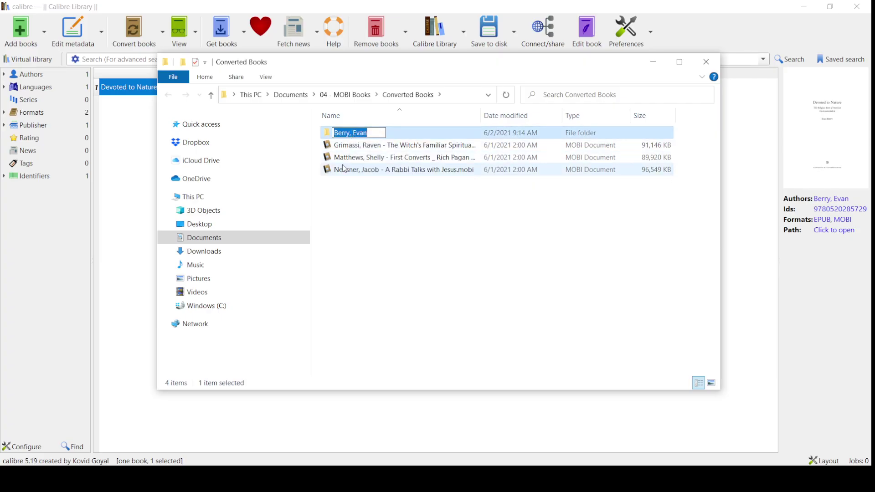
{"action": "left_click", "coordinate": [354, 226]}
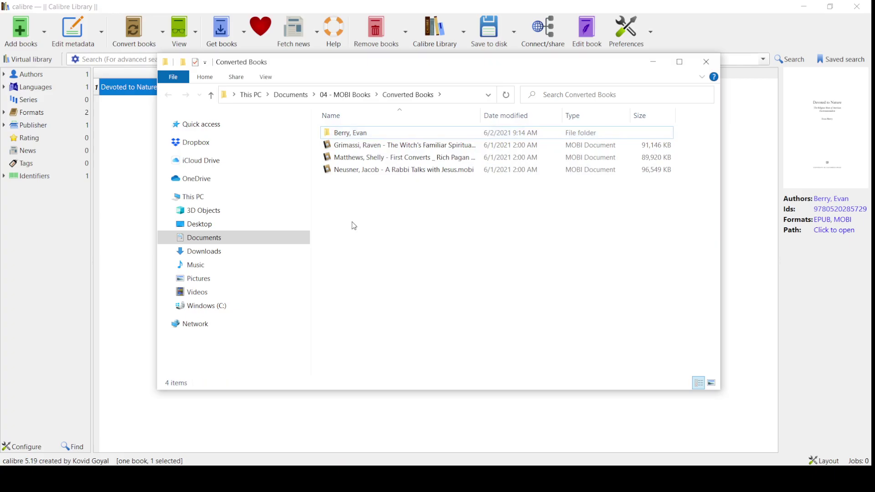
{"action": "double_click", "coordinate": [337, 134]}
{"action": "left_click", "coordinate": [342, 137]}
{"action": "double_click", "coordinate": [343, 136]}
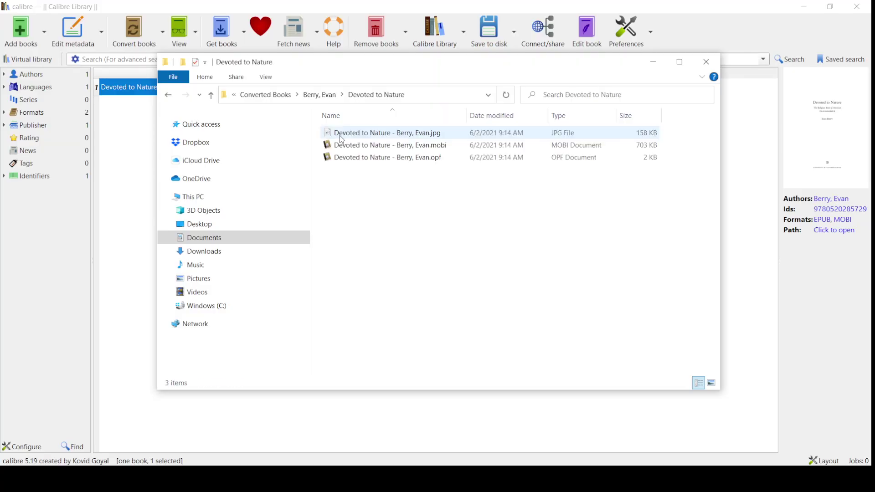
{"action": "left_click", "coordinate": [359, 151]}
- Bring up the MOBI file's Send to > Kindle option, then close the context menu
{"action": "right_click", "coordinate": [359, 151]}
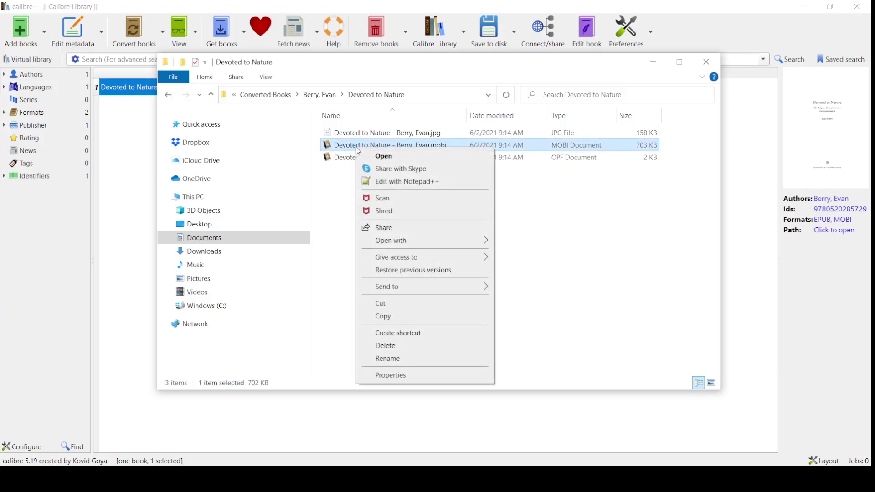
{"action": "mouse_move", "coordinate": [400, 286]}
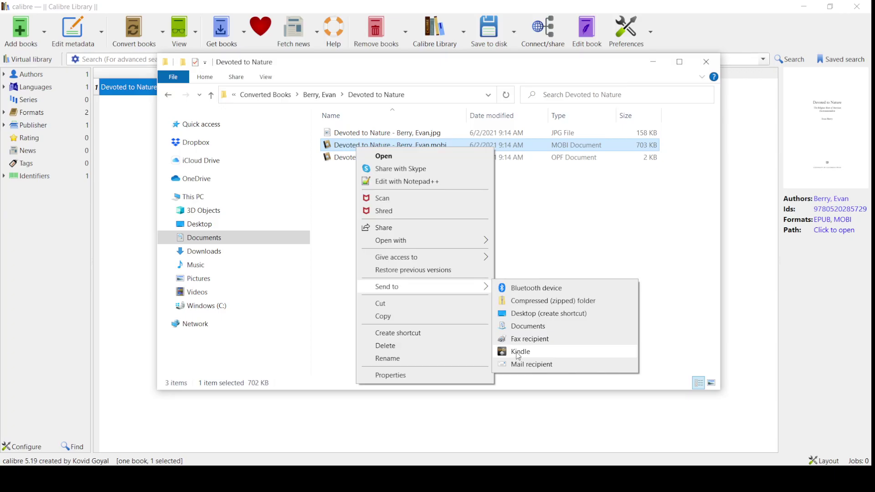
{"action": "left_click", "coordinate": [581, 234]}
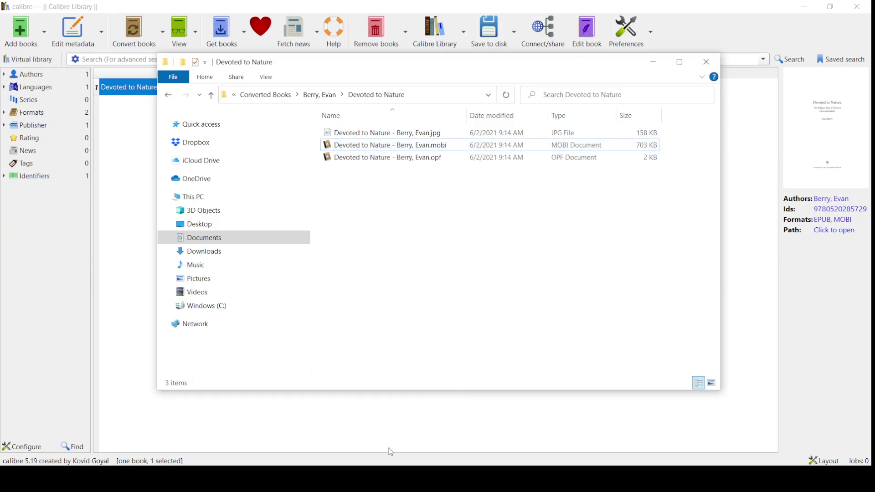
{"action": "left_click", "coordinate": [296, 478]}
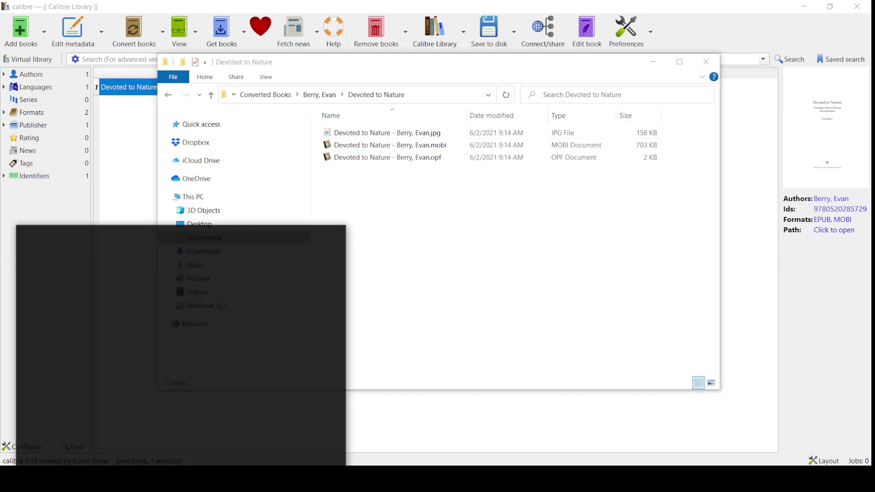